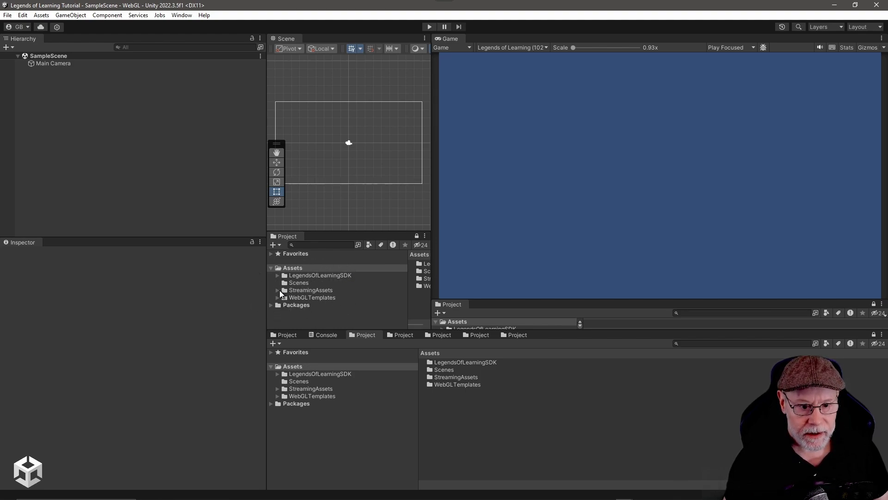
Make room for the project browser and show the contents of the Music folder inside StreamingAssets.
{"action": "left_click", "coordinate": [299, 291]}
{"action": "left_click", "coordinate": [278, 290]}
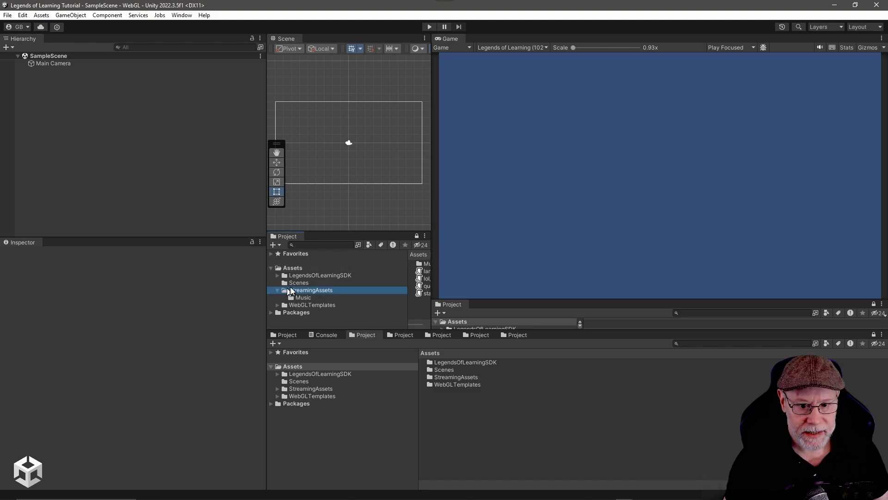
{"action": "left_click_drag", "start_coordinate": [266, 280], "coordinate": [97, 281]}
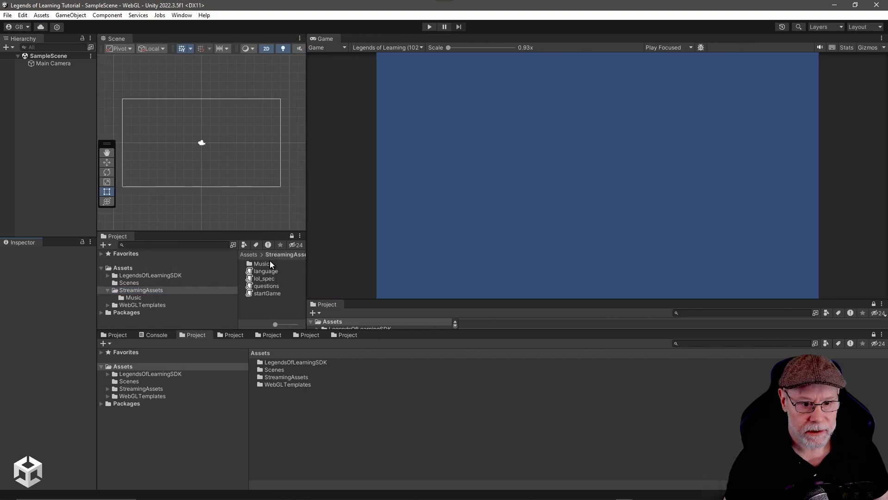
{"action": "left_click_drag", "start_coordinate": [307, 273], "coordinate": [421, 277]}
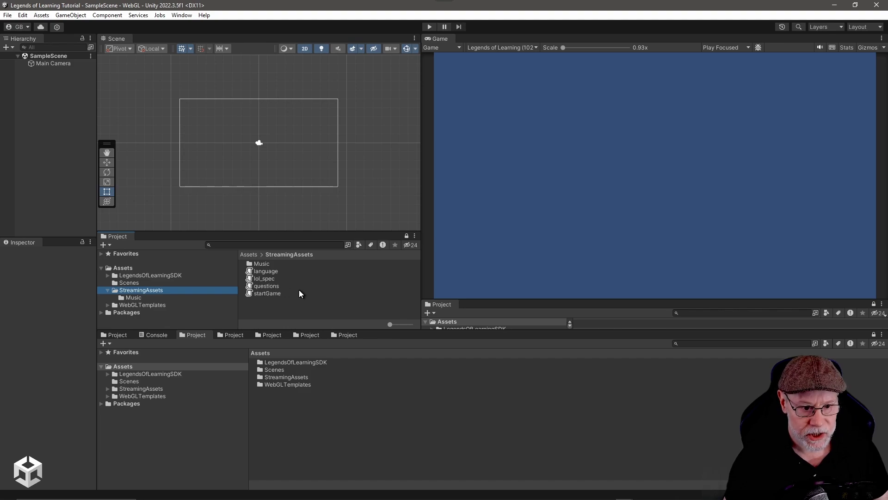
{"action": "double_click", "coordinate": [265, 265]}
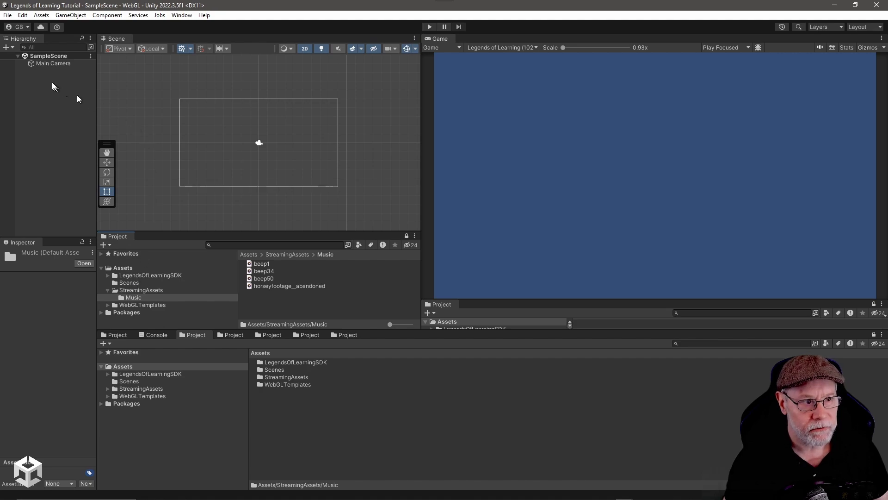
Open the build settings and set the WebGL code optimization to Disk Size.
{"action": "left_click", "coordinate": [7, 15]}
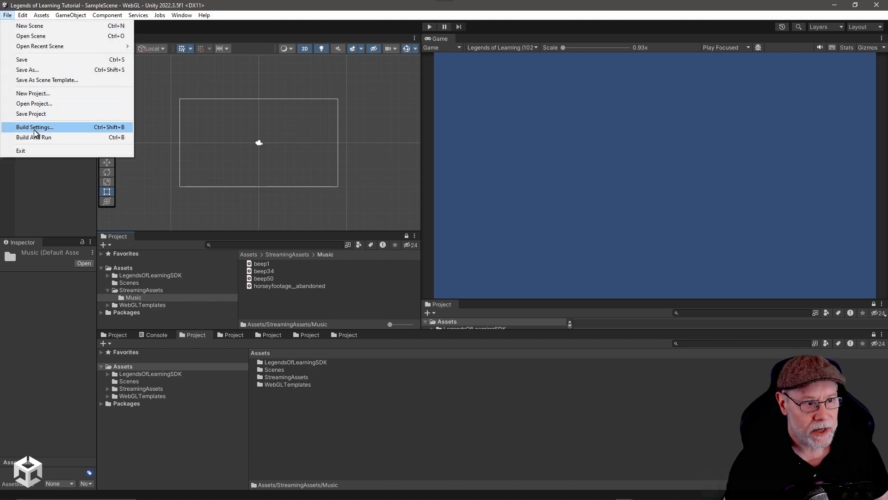
{"action": "left_click", "coordinate": [34, 129]}
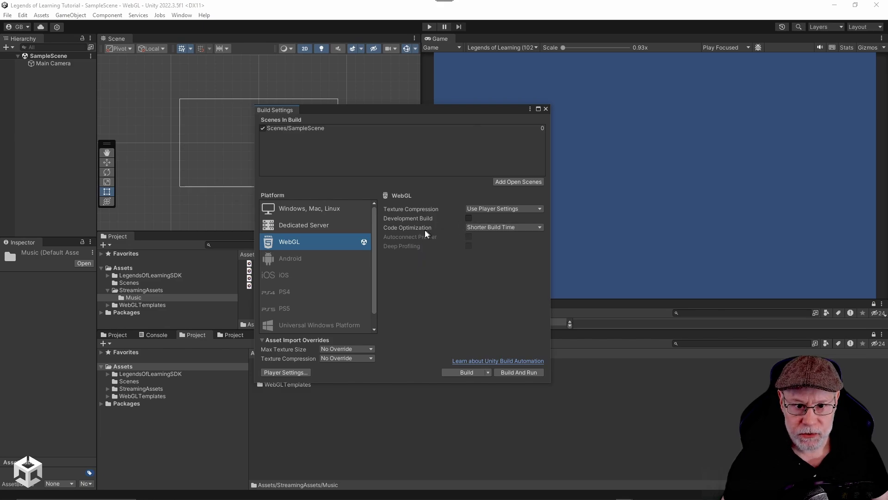
{"action": "left_click", "coordinate": [470, 227]}
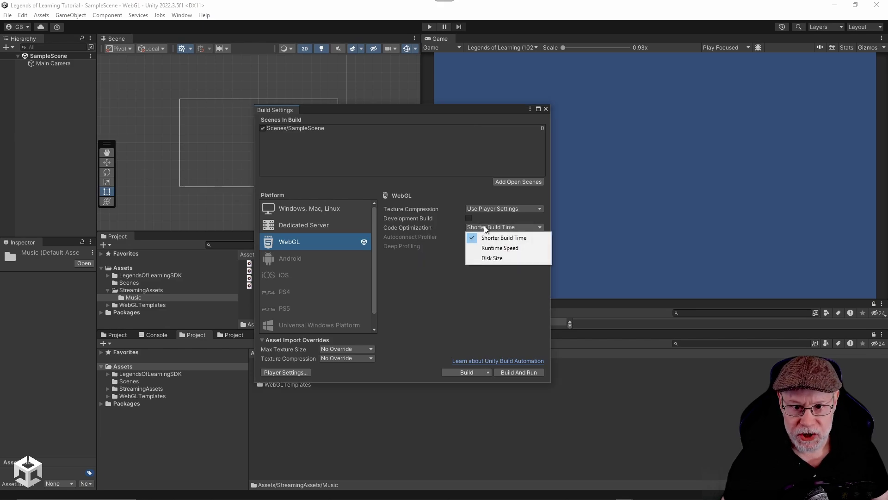
{"action": "left_click", "coordinate": [491, 257]}
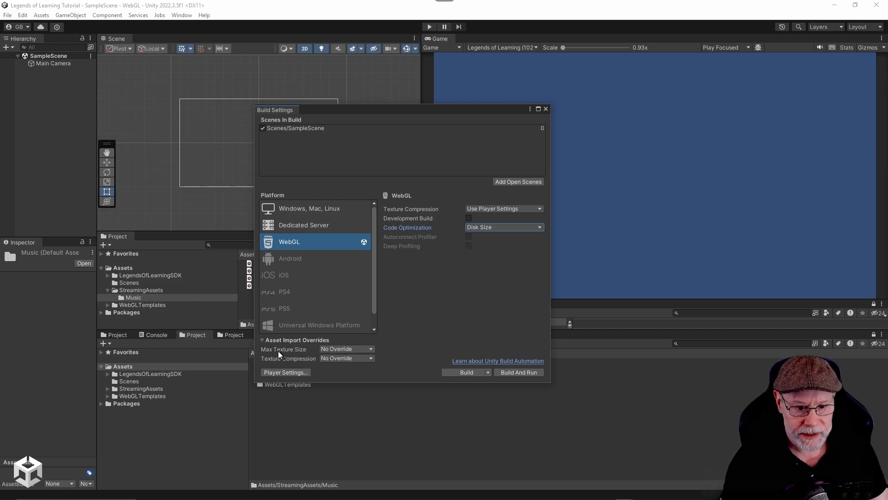
Set the asset import overrides to a maximum texture size of Max 1024 and texture compression of Force Fast Compressor.
{"action": "left_click", "coordinate": [326, 350]}
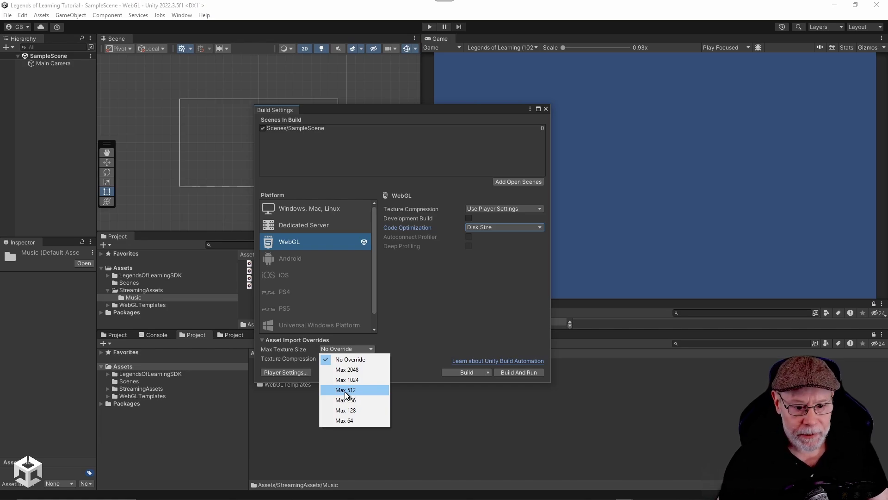
{"action": "left_click", "coordinate": [357, 381]}
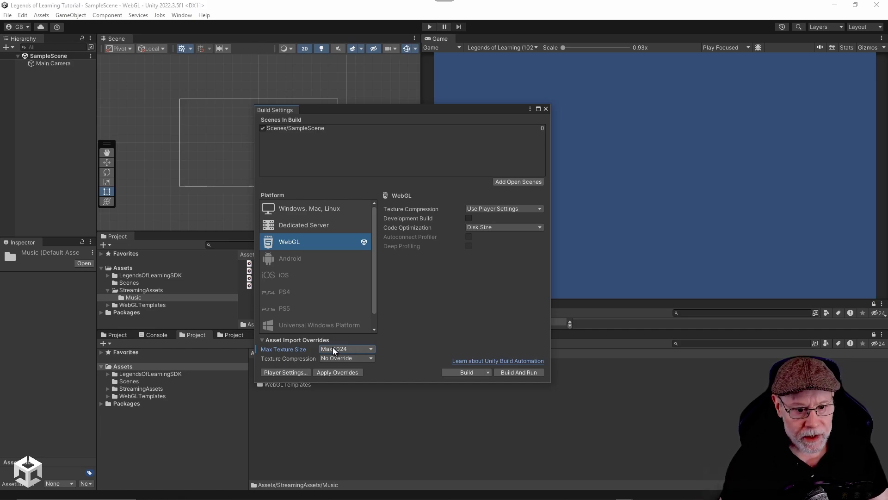
{"action": "left_click", "coordinate": [343, 360]}
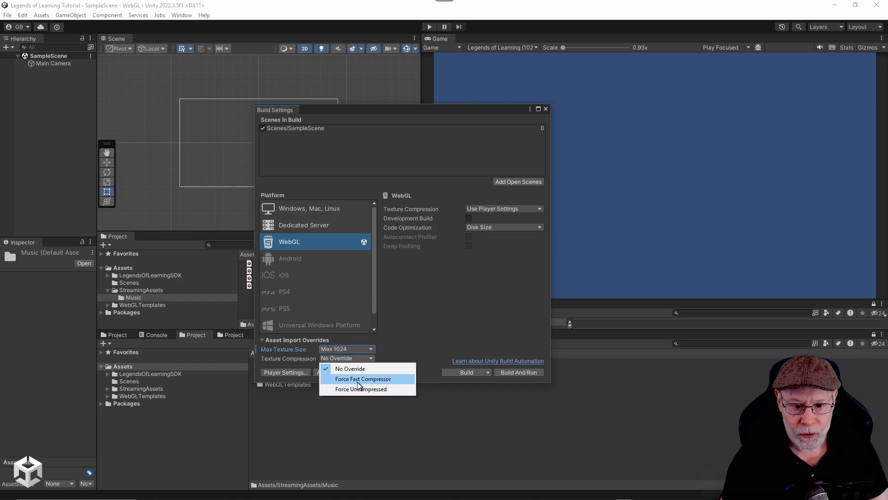
{"action": "left_click", "coordinate": [358, 381]}
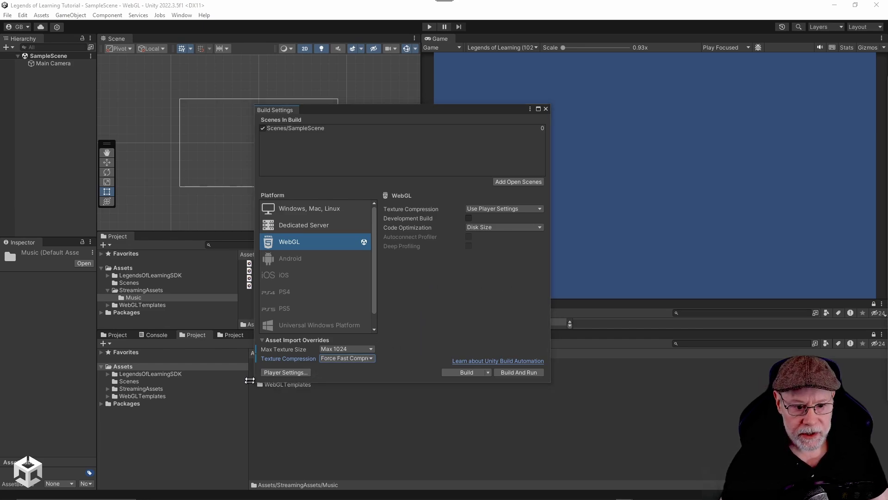
In the WebGL player settings, choose the lol-template and set the default canvas size to 1024 by 576.
{"action": "left_click", "coordinate": [278, 372]}
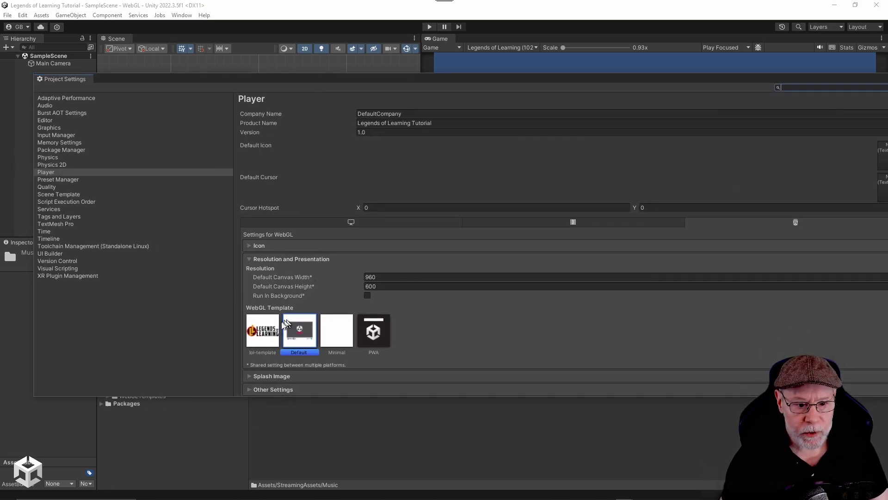
{"action": "left_click", "coordinate": [259, 340]}
{"action": "left_click", "coordinate": [393, 277]}
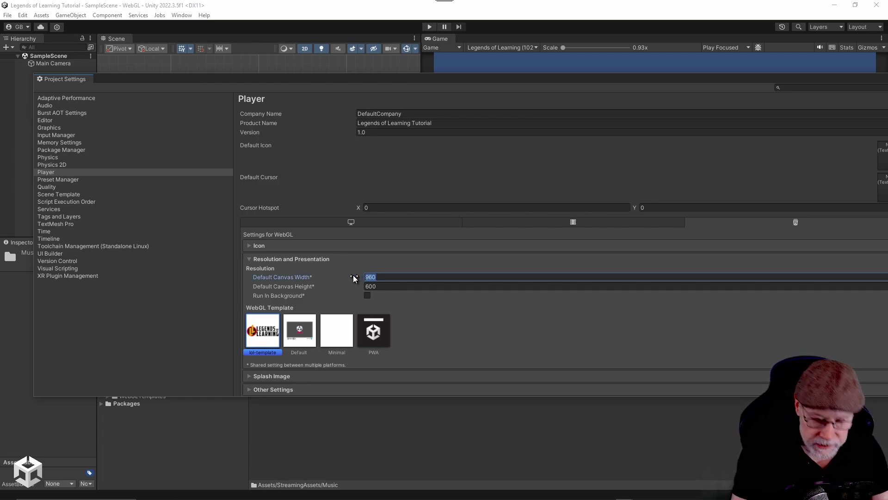
{"action": "type", "text": "1024"}
{"action": "key", "text": "Tab"}
{"action": "type", "text": "576"}
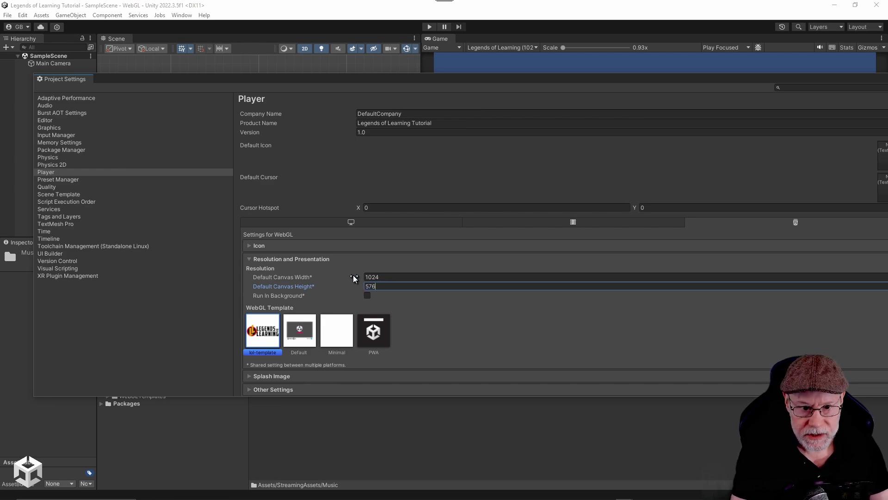
{"action": "key", "text": "Tab"}
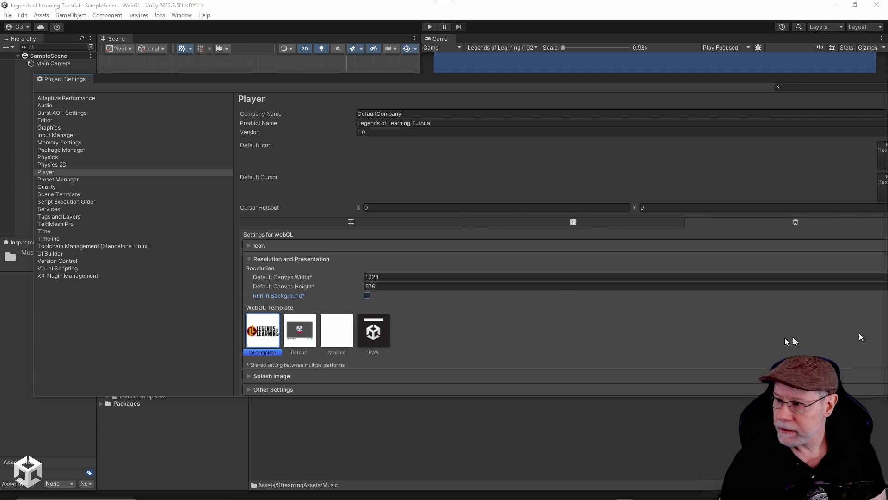
In the player's Other Settings, set Lightmap Encoding to Low Quality and IL2CPP Code Generation to Faster (smaller) builds.
{"action": "left_click", "coordinate": [250, 390]}
{"action": "scroll", "coordinate": [431, 323], "scroll_direction": "down", "scroll_amount": 2}
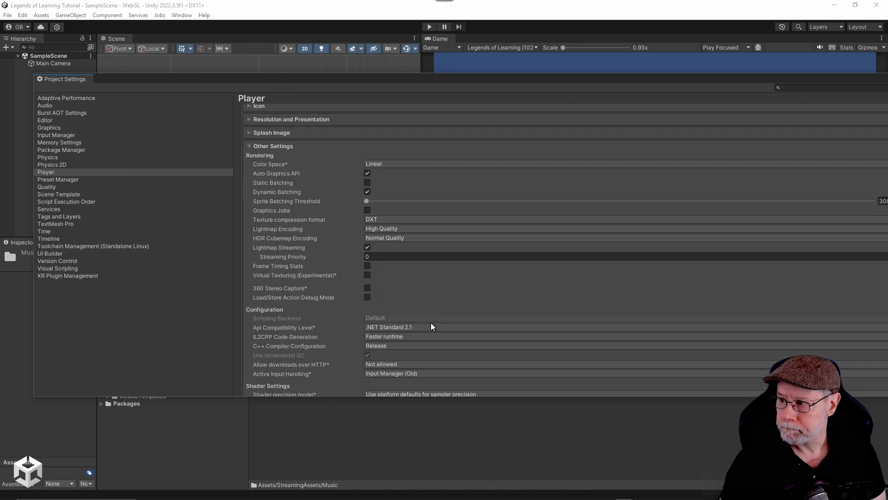
{"action": "left_click", "coordinate": [378, 201]}
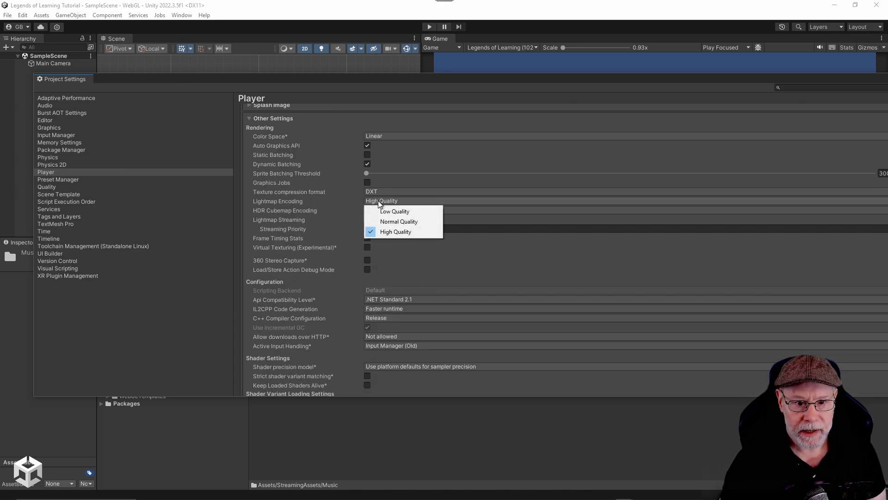
{"action": "left_click", "coordinate": [389, 211]}
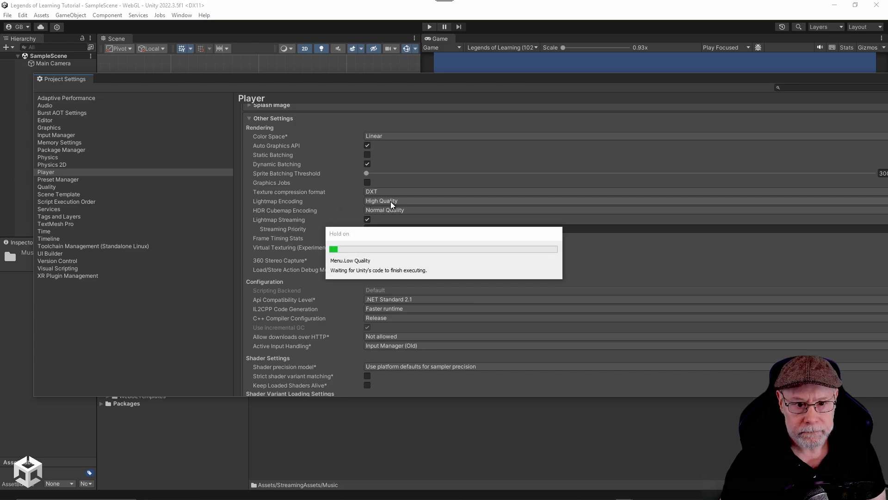
{"action": "scroll", "coordinate": [557, 298], "scroll_direction": "down", "scroll_amount": 5}
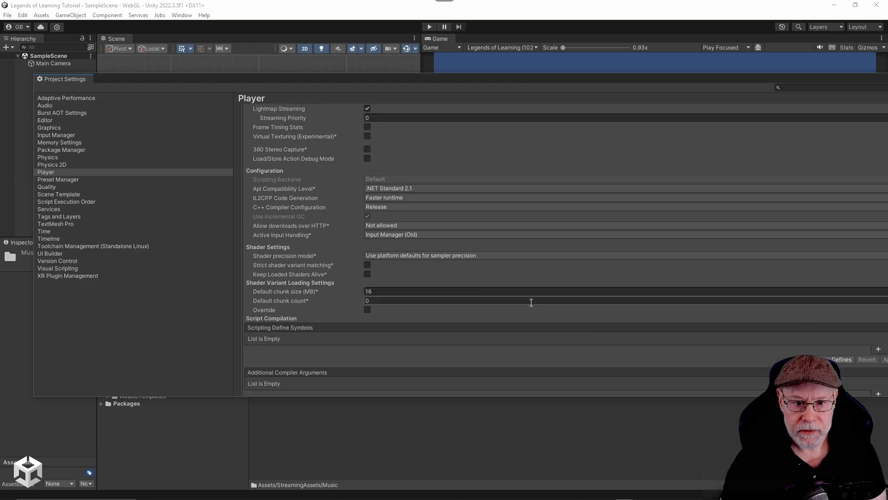
{"action": "left_click", "coordinate": [374, 199]}
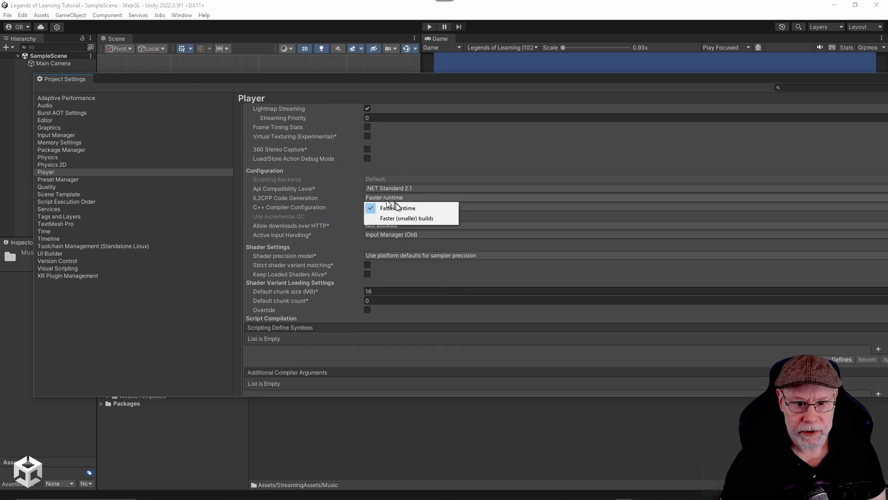
{"action": "left_click", "coordinate": [408, 218]}
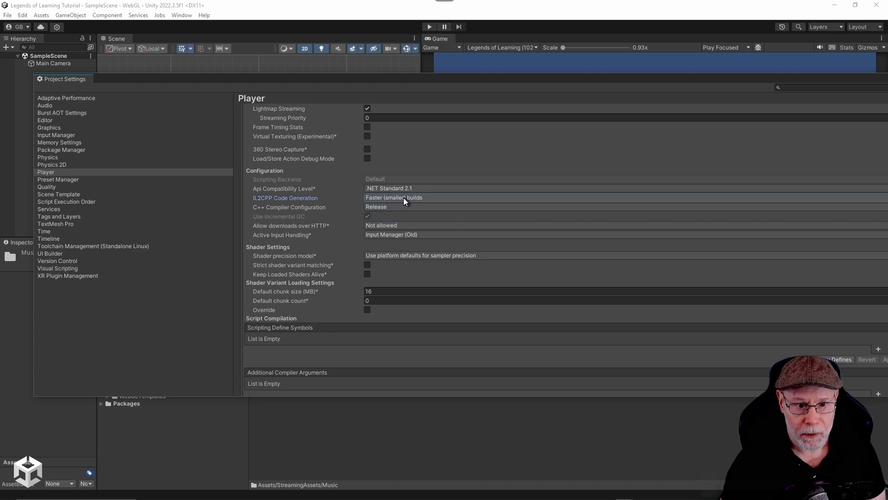
In the player's Publishing Settings, set Enable Exceptions to Full Without Stacktrace and collapse the section.
{"action": "scroll", "coordinate": [404, 198], "scroll_direction": "down", "scroll_amount": 4}
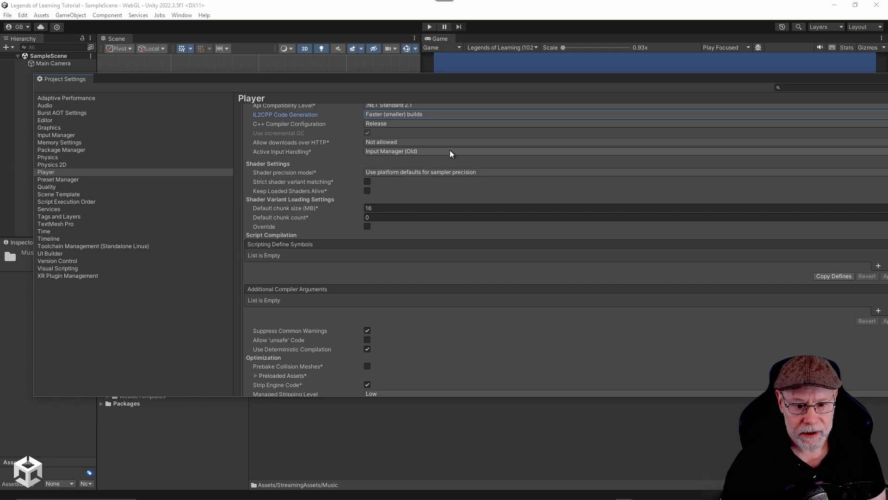
{"action": "scroll", "coordinate": [450, 150], "scroll_direction": "down", "scroll_amount": 7}
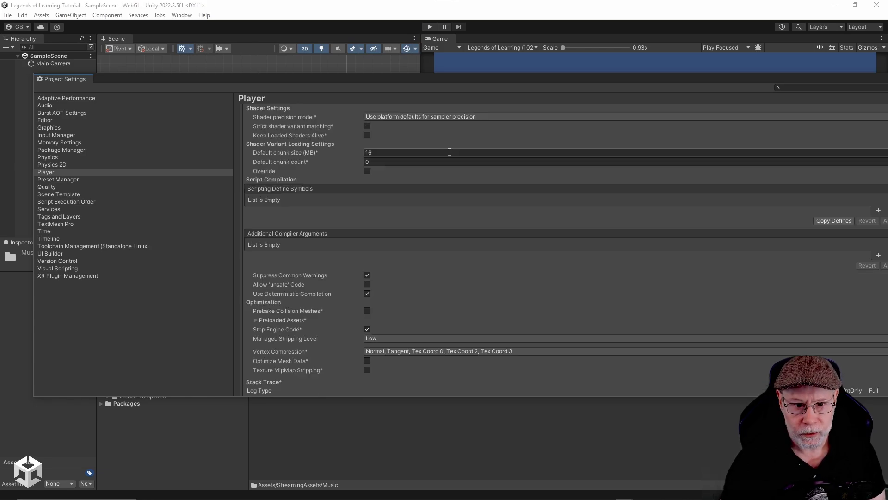
{"action": "left_click", "coordinate": [247, 381]}
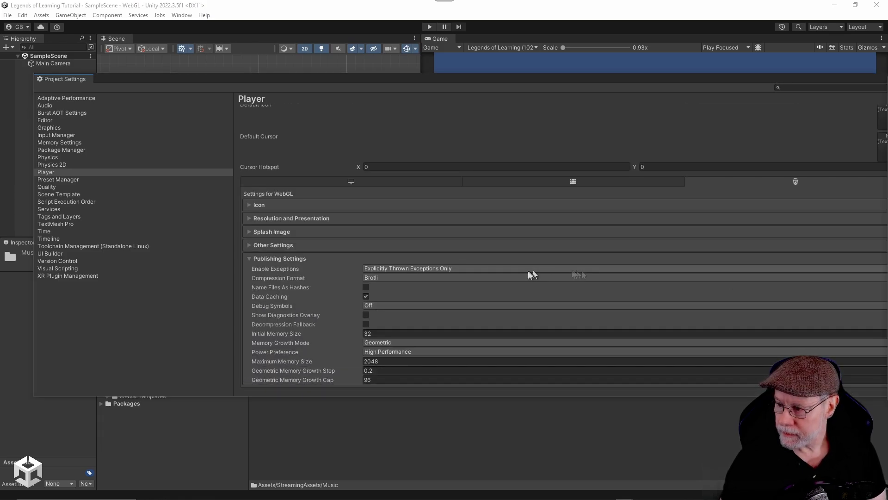
{"action": "left_click", "coordinate": [373, 361]}
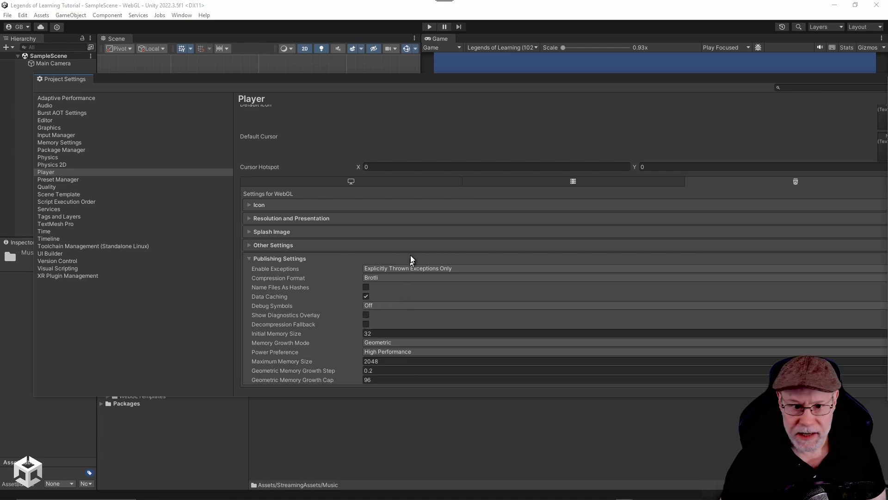
{"action": "left_click", "coordinate": [381, 278]}
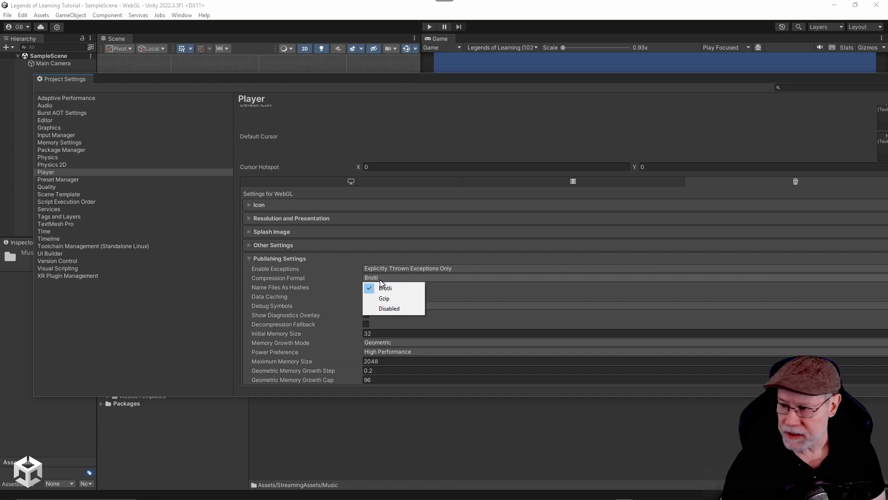
{"action": "left_click", "coordinate": [393, 268]}
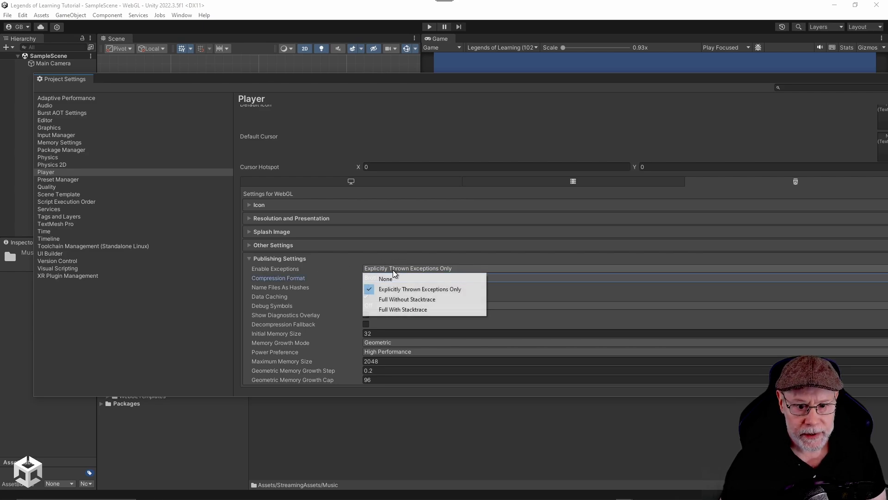
{"action": "left_click", "coordinate": [396, 299]}
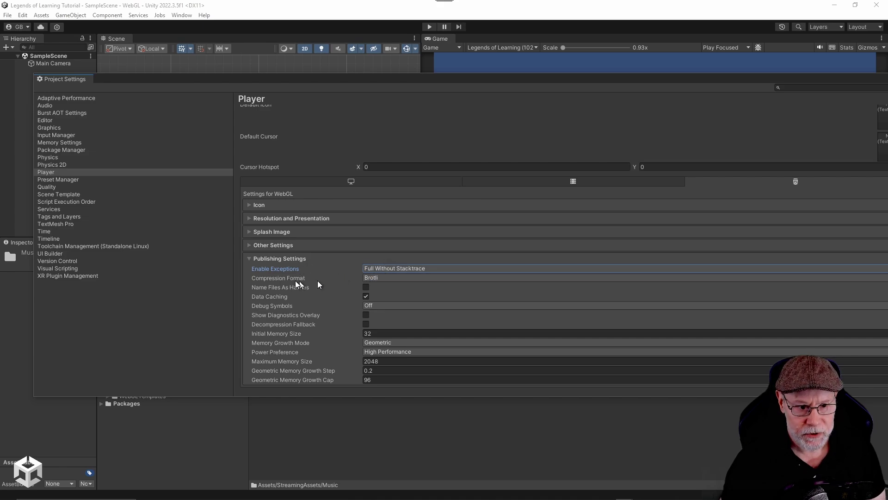
{"action": "left_click", "coordinate": [249, 259]}
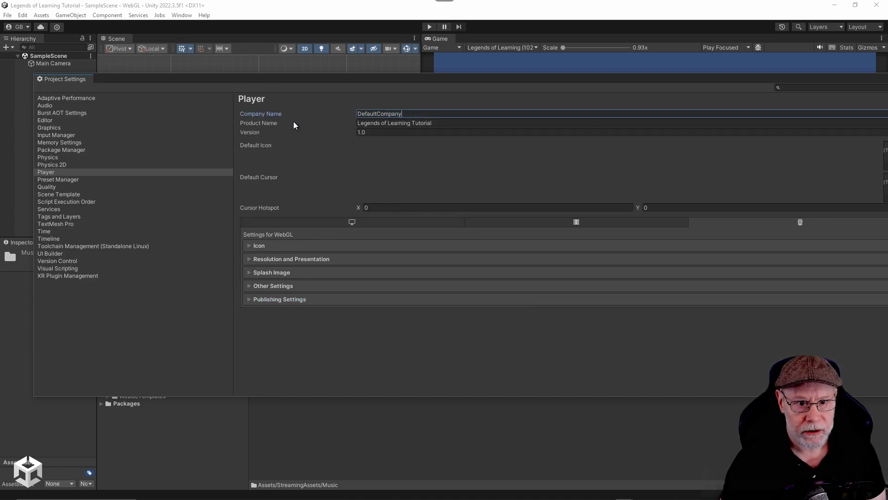
Set the player's company name to Midnite Oil Software LLC.
{"action": "key", "text": "ctrl+a"}
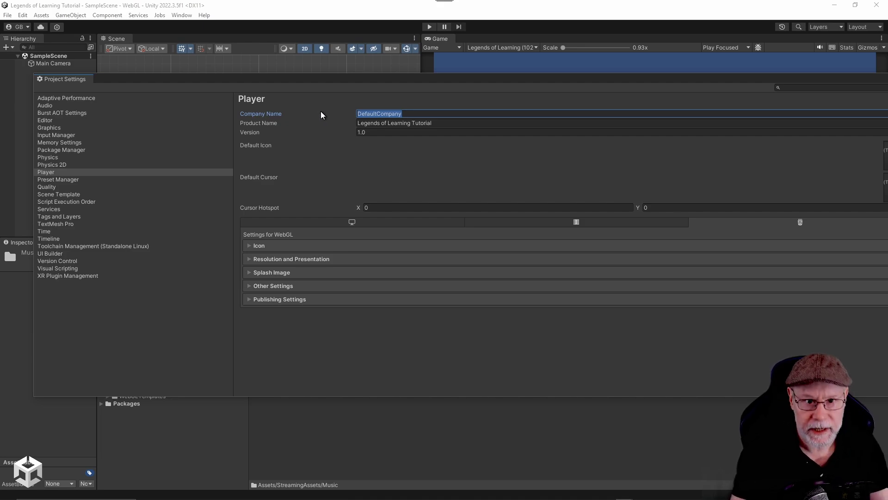
{"action": "type", "text": "Midnite Oil Software L"}
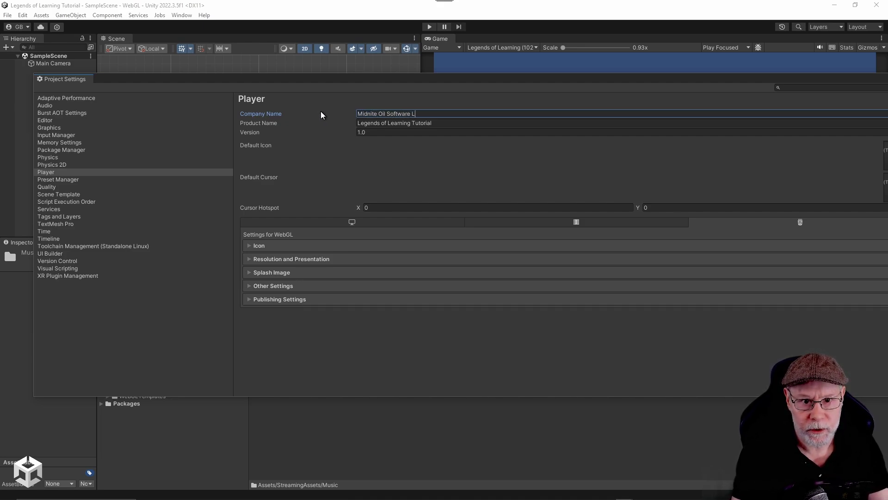
{"action": "type", "text": "LC"}
{"action": "key", "text": "Tab"}
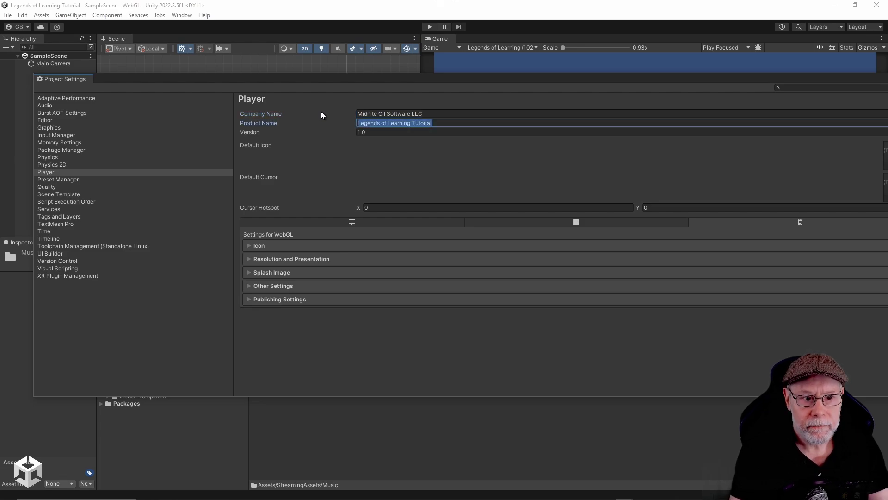